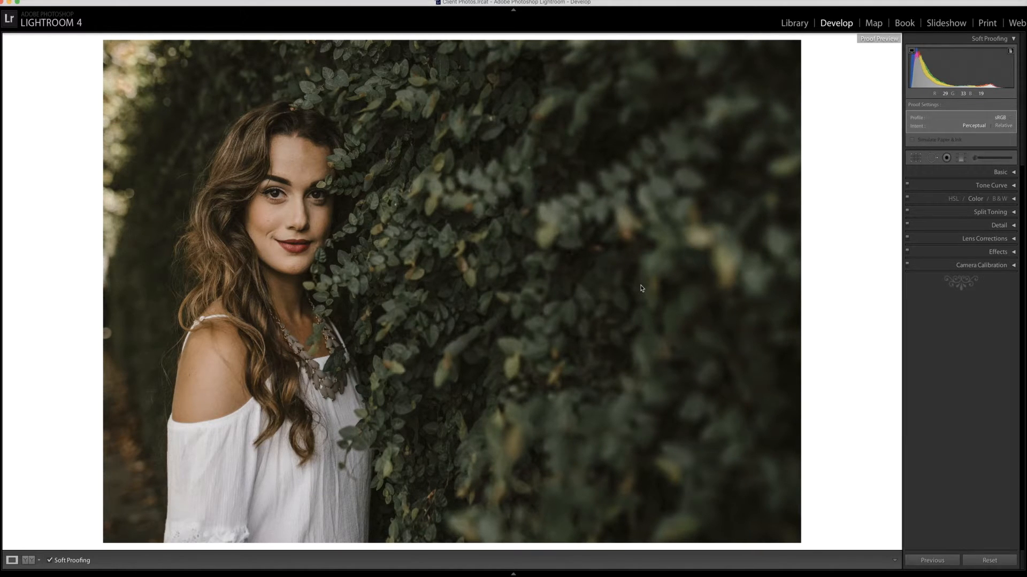
Compare the portrait's before and after versions side by side, and return to the single-image view
click(27, 561)
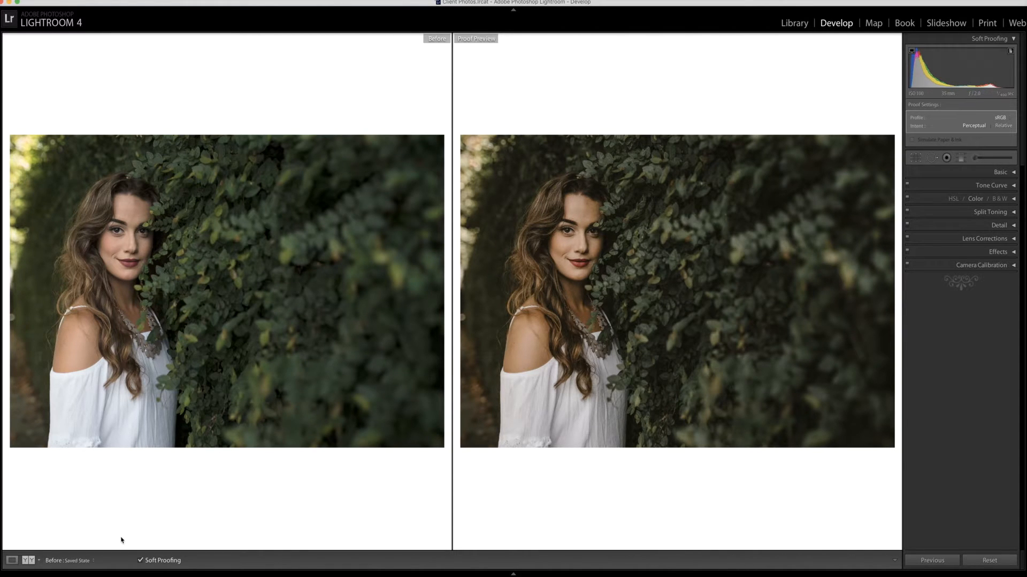
click(11, 561)
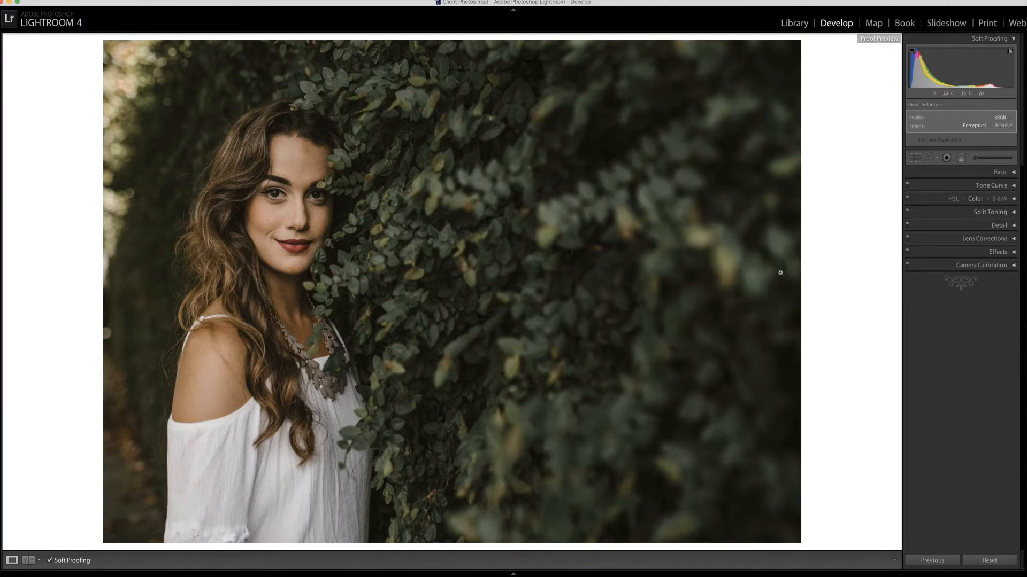
Inspect the woman's face up close and try lowering the sharpening Amount to its minimum before restoring it
click(1015, 227)
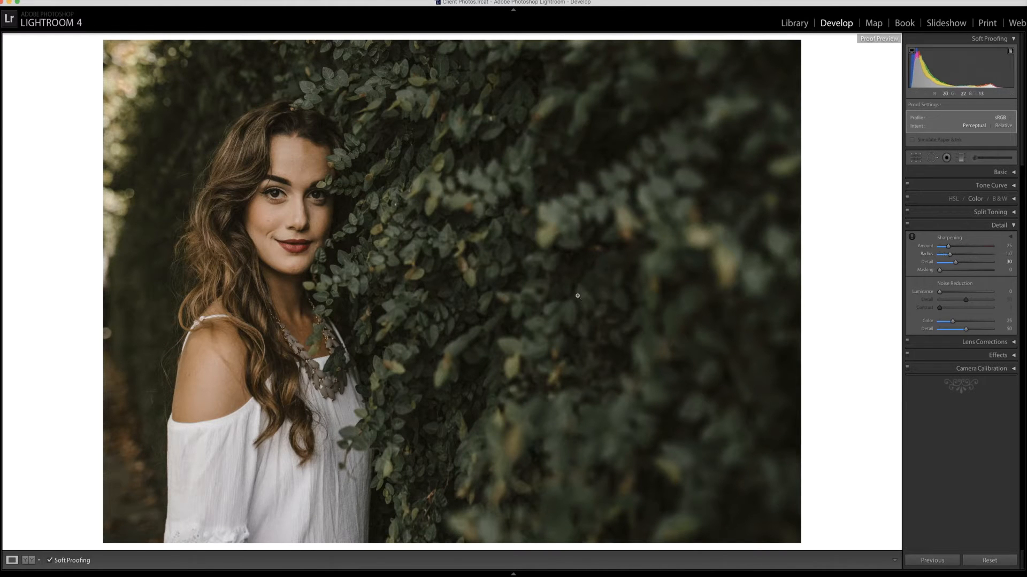
click(274, 195)
drag(281, 292, 419, 317)
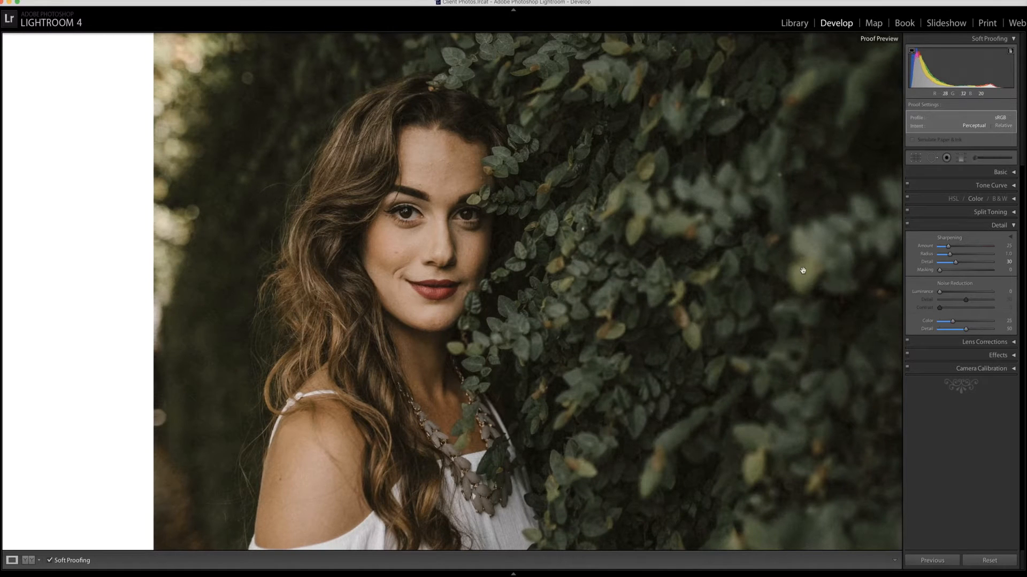
drag(949, 248, 897, 257)
drag(942, 249, 950, 250)
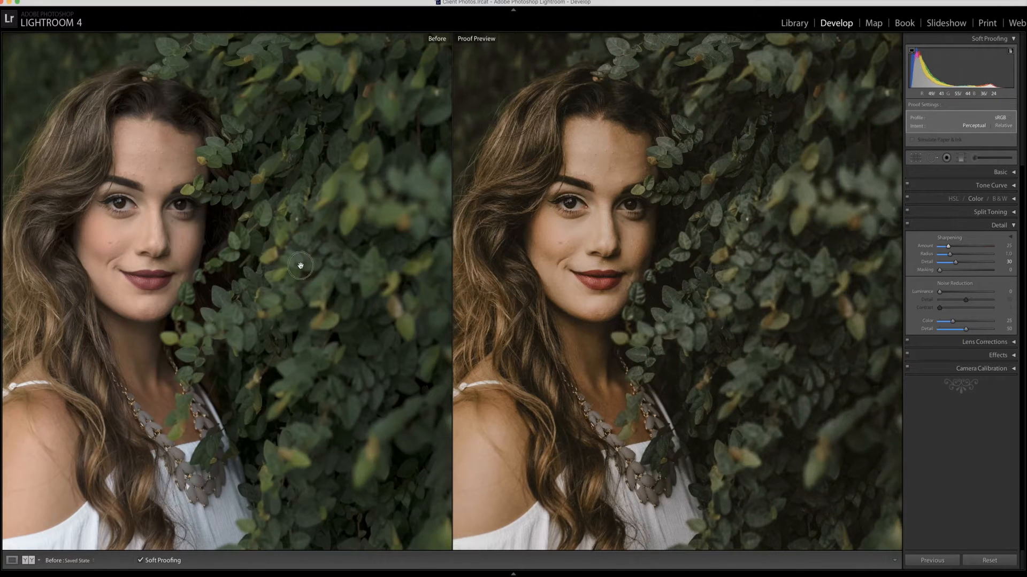
Set the sharpening Amount to 48 and Detail to 40, and compare the face, hair and leaves with the before version
drag(300, 265, 385, 277)
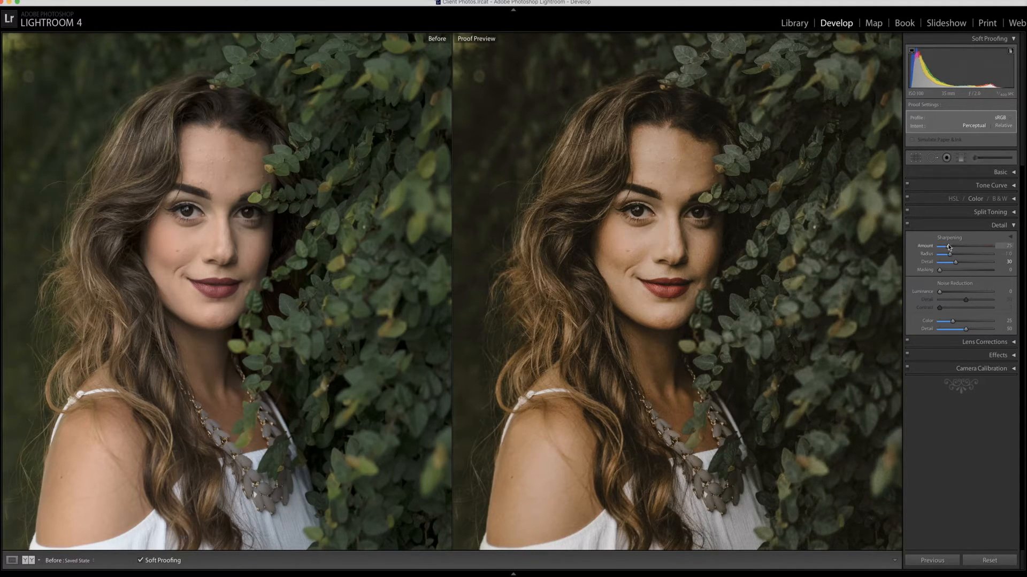
drag(949, 250, 959, 247)
drag(960, 247, 959, 248)
drag(957, 264, 966, 264)
click(656, 279)
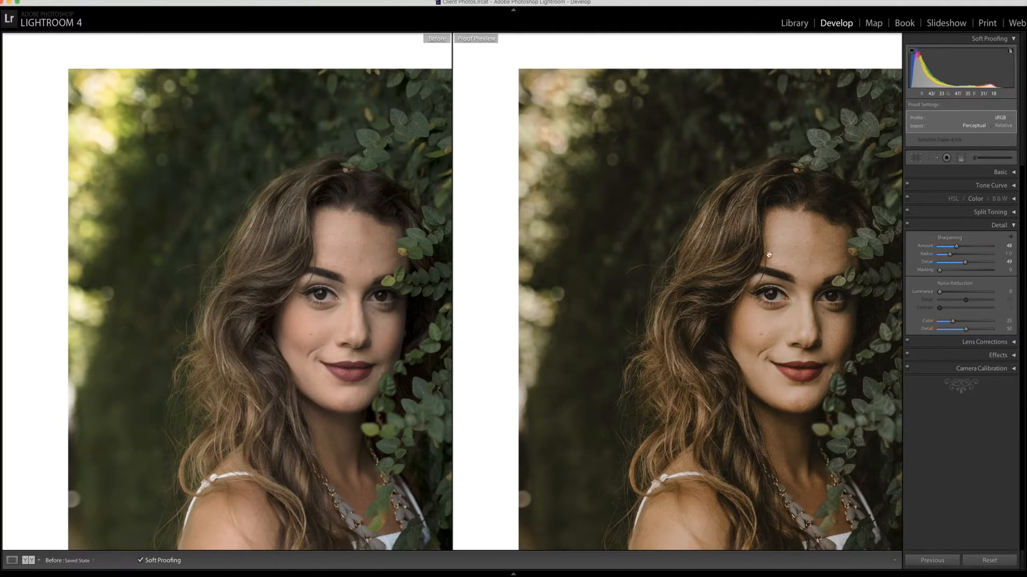
click(601, 218)
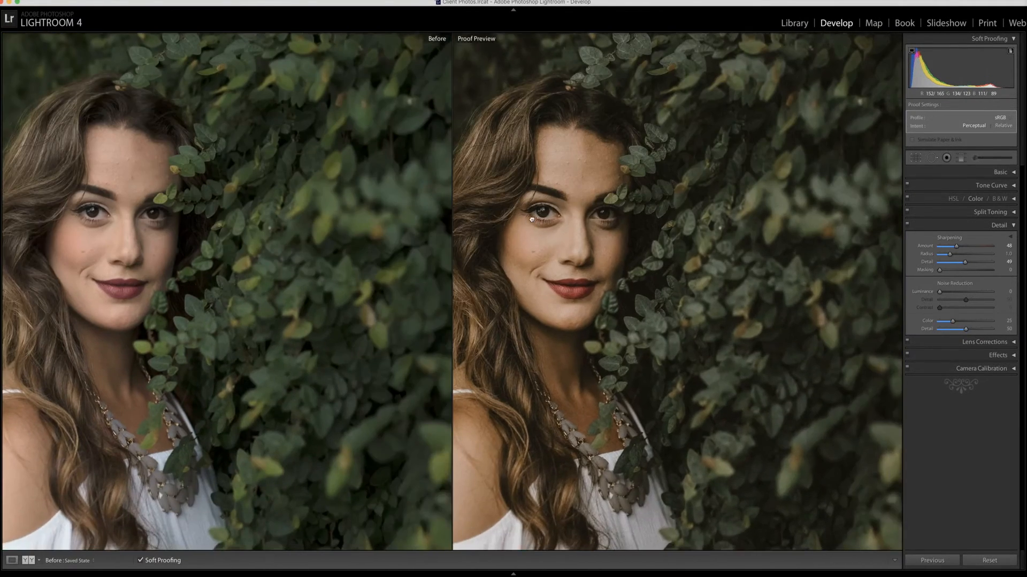
click(684, 282)
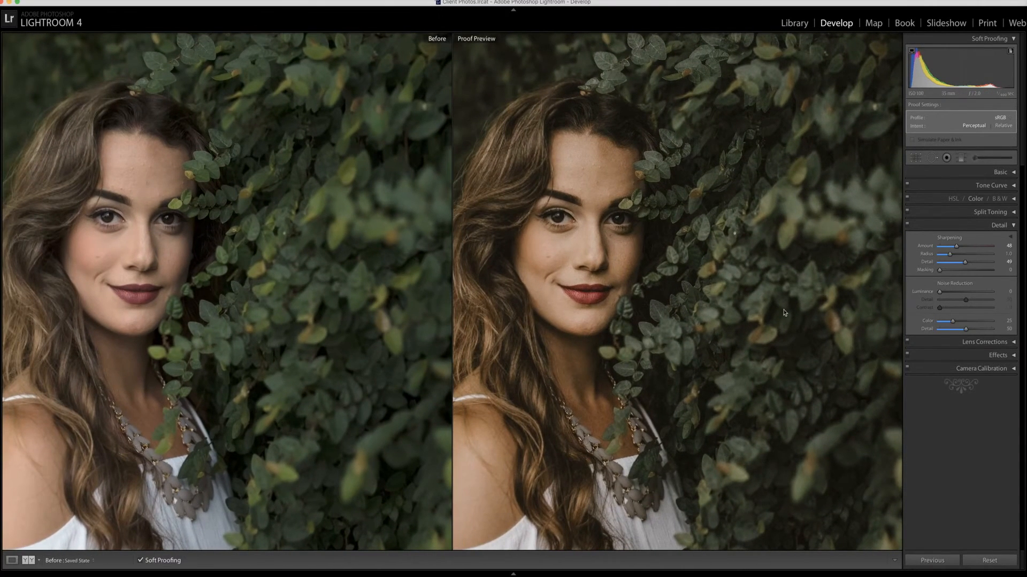
drag(731, 344, 790, 346)
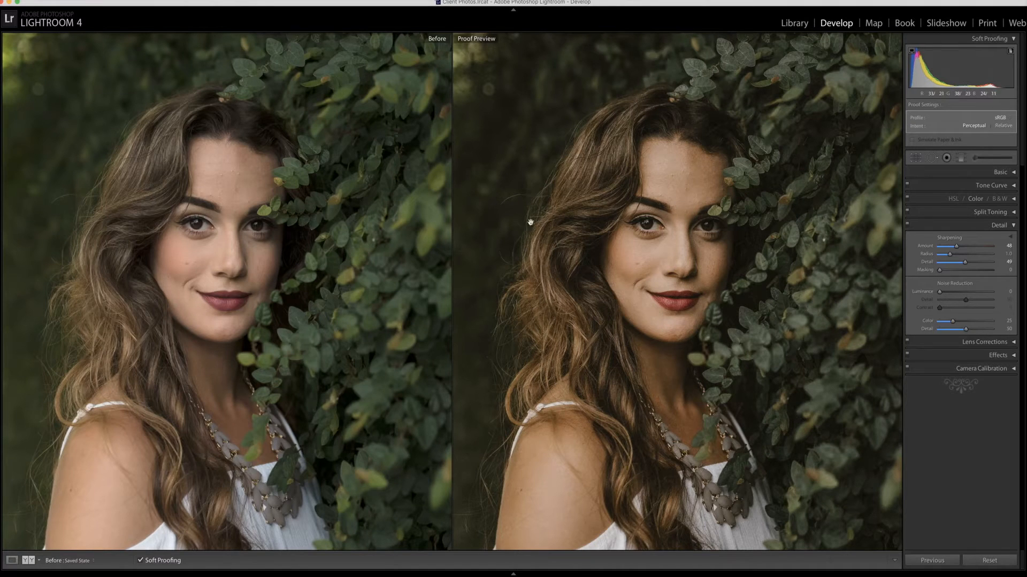
drag(740, 362, 709, 358)
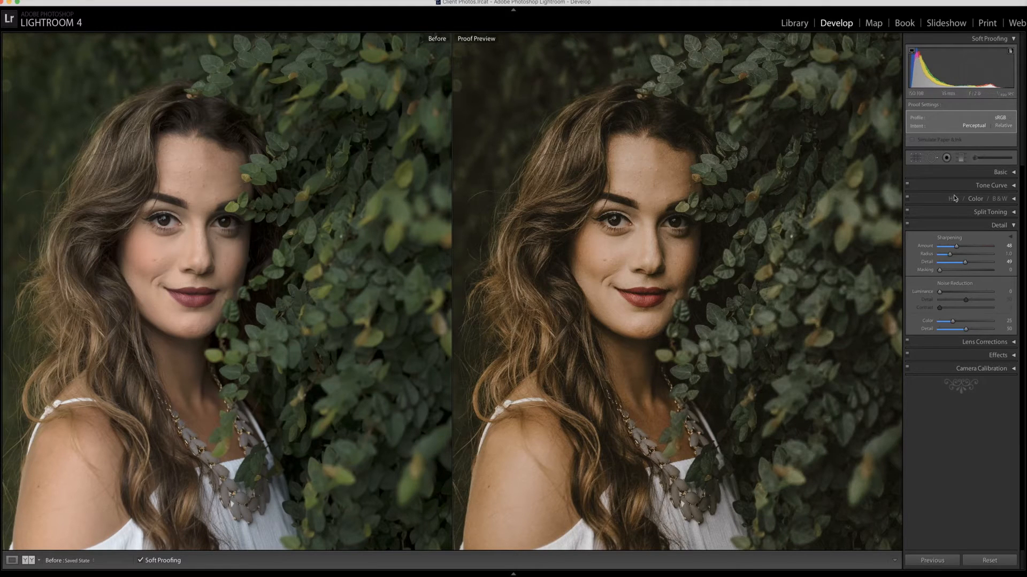
Remove the film grain from the portrait by setting the Grain Amount to 0
click(1013, 356)
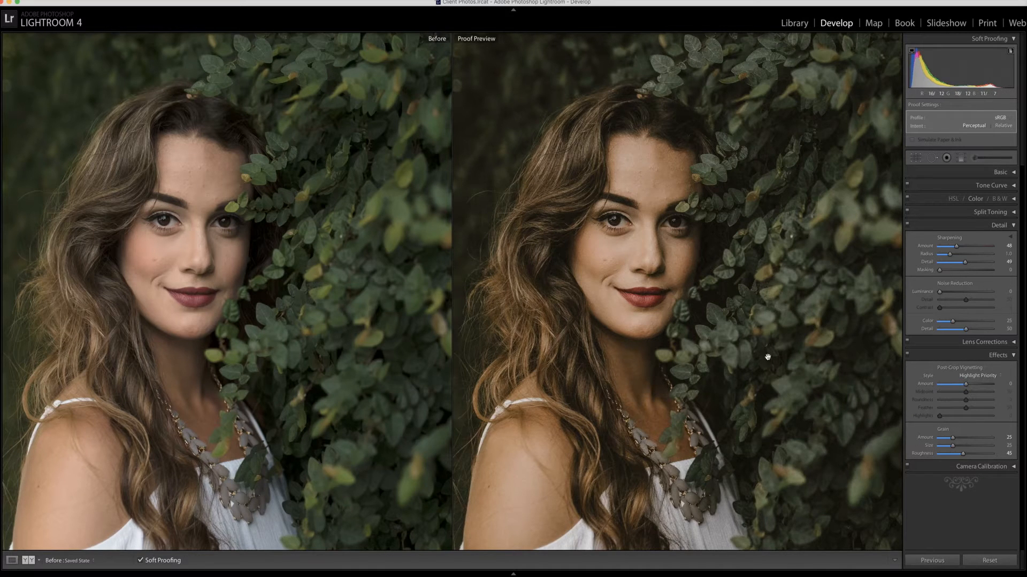
drag(952, 438, 897, 449)
drag(646, 319, 661, 331)
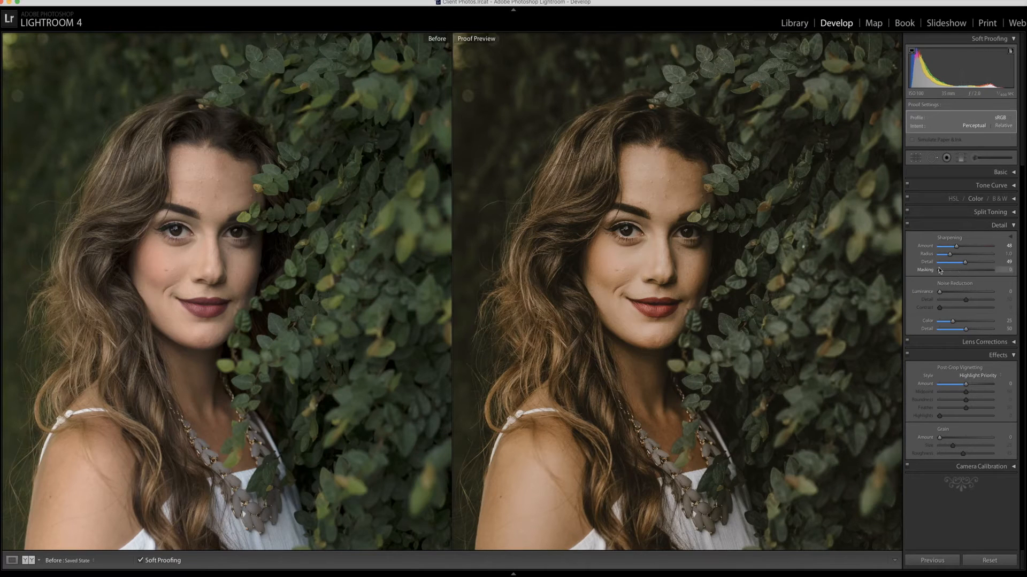
Try strong sharpening with Amount 80, Radius 1.4 and Detail 33, and bring the settings back down
drag(964, 263, 970, 246)
drag(951, 255, 959, 254)
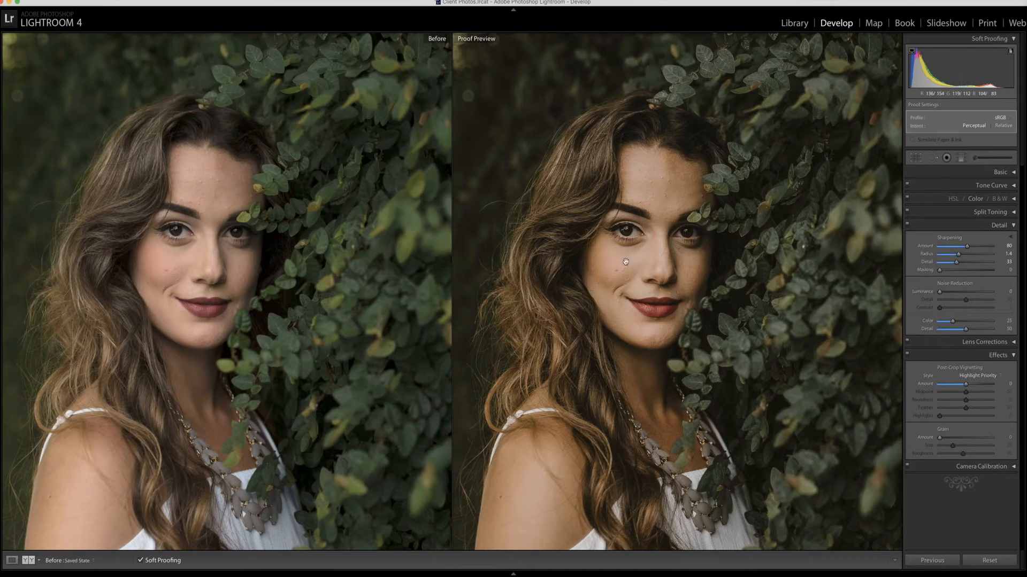
drag(958, 254, 949, 254)
drag(967, 245, 951, 249)
drag(957, 265, 954, 266)
click(1014, 226)
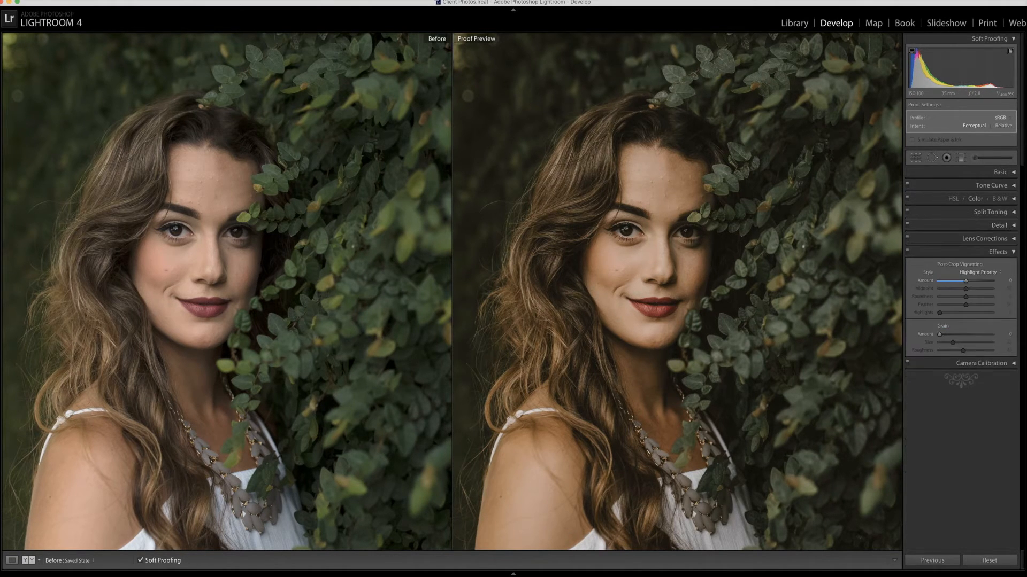
Try the portrait's Clarity at +16 and +45, and return it to +5
click(1013, 172)
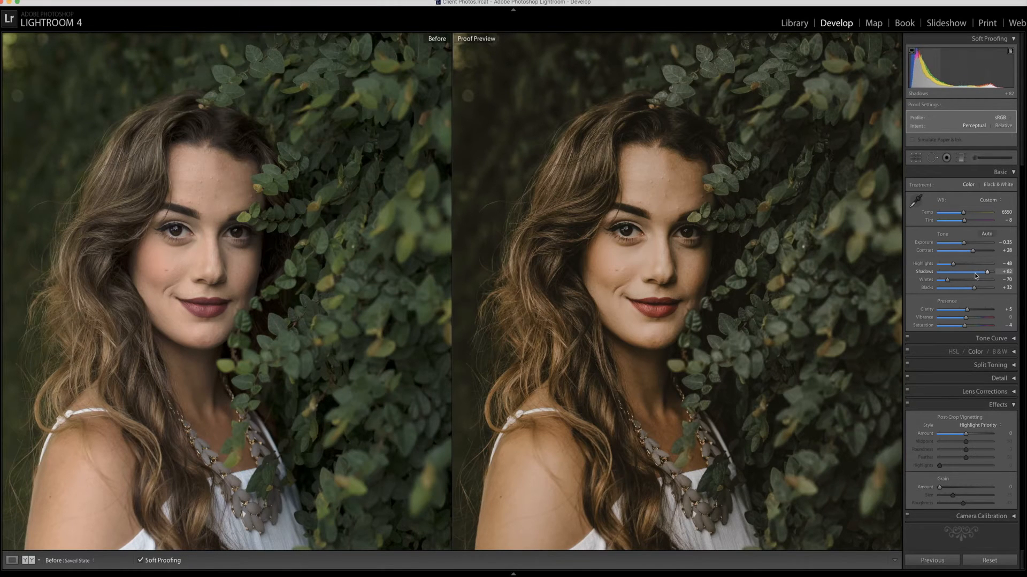
click(969, 311)
drag(971, 312, 972, 311)
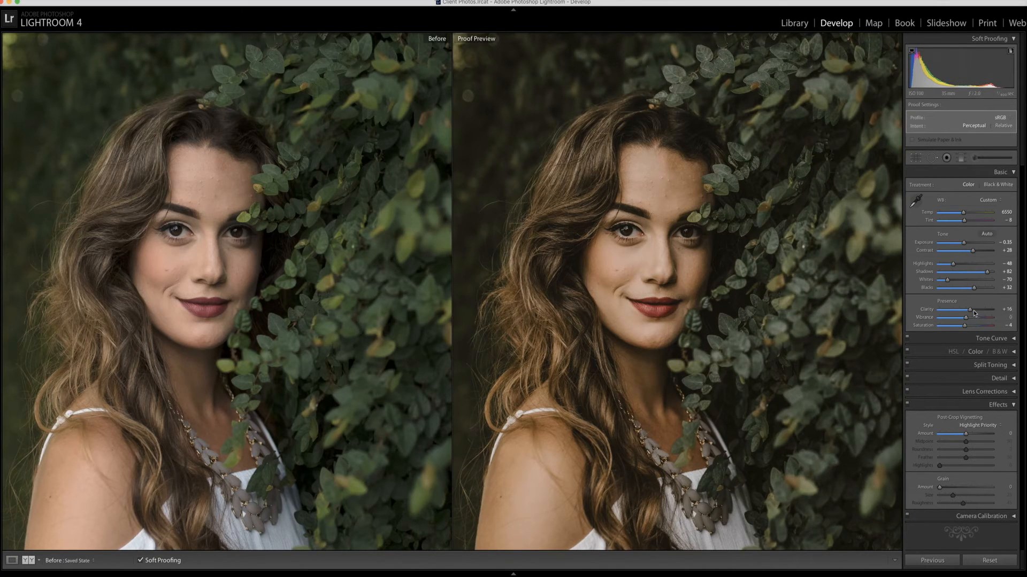
drag(970, 308, 978, 309)
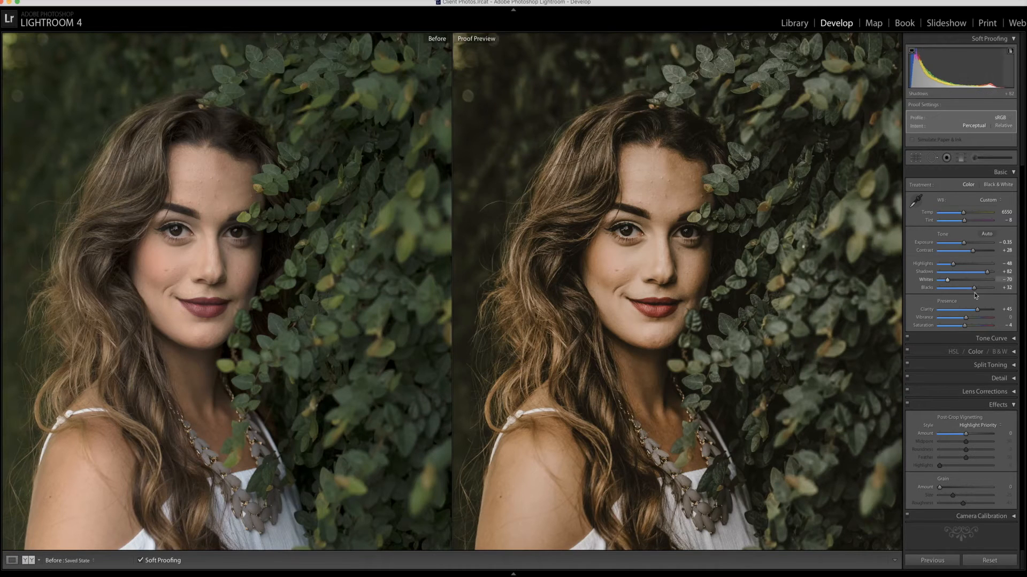
drag(977, 313, 969, 316)
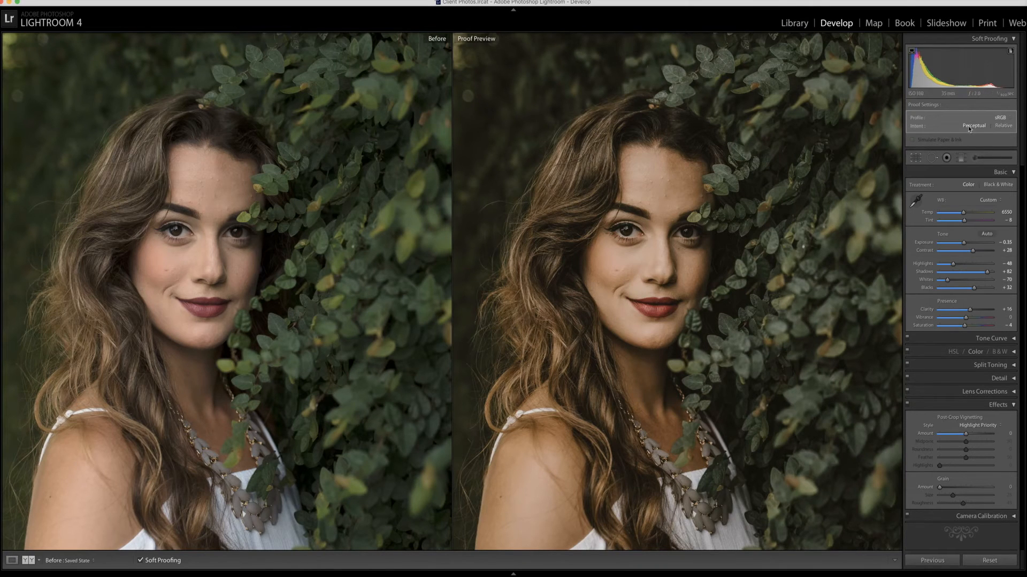
drag(970, 310, 966, 312)
Set the sharpening Amount to 32 and Detail to 37, and show only the edited photo
click(1012, 406)
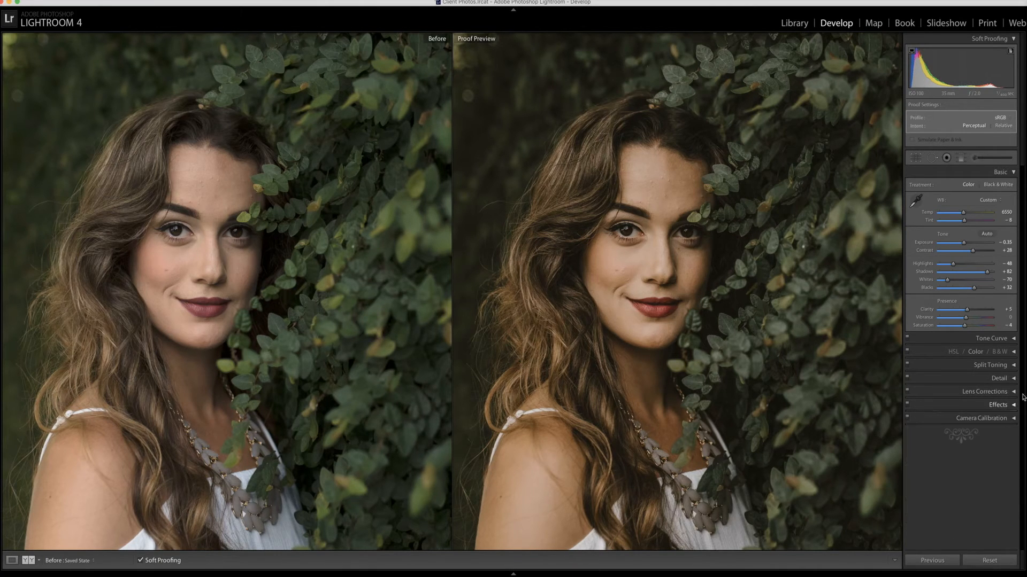
click(1012, 378)
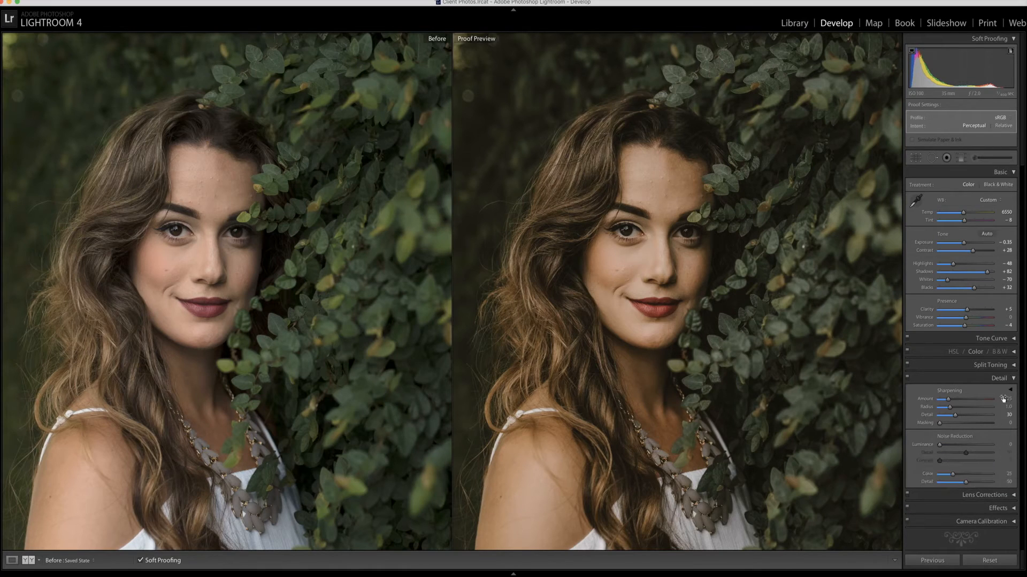
drag(948, 400, 951, 403)
drag(956, 418, 958, 420)
click(10, 558)
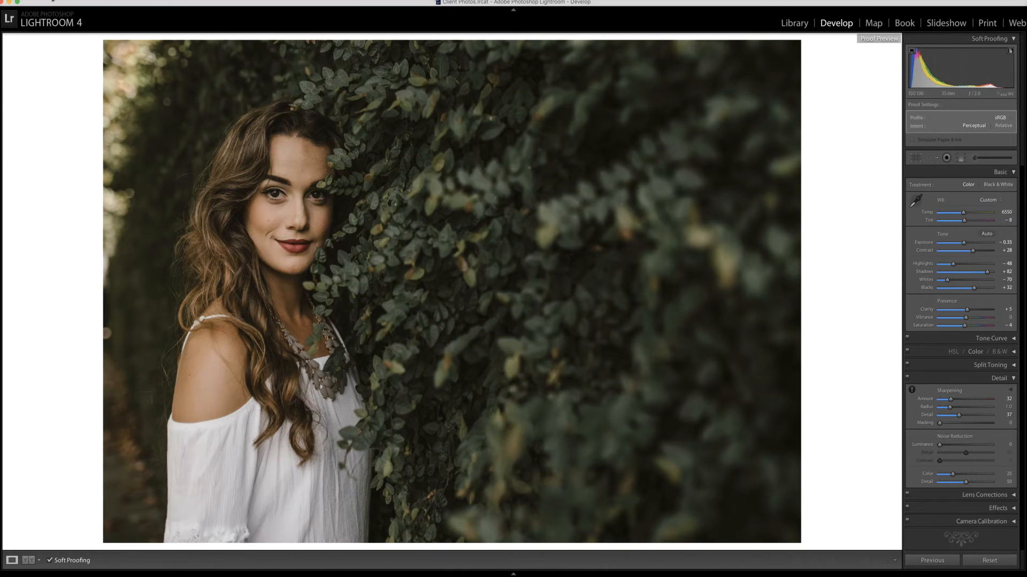
Start exporting the photo and choose the client's senior portraits folder in To Edit on the Seagate Backup Plus drive as destination
click(53, 0)
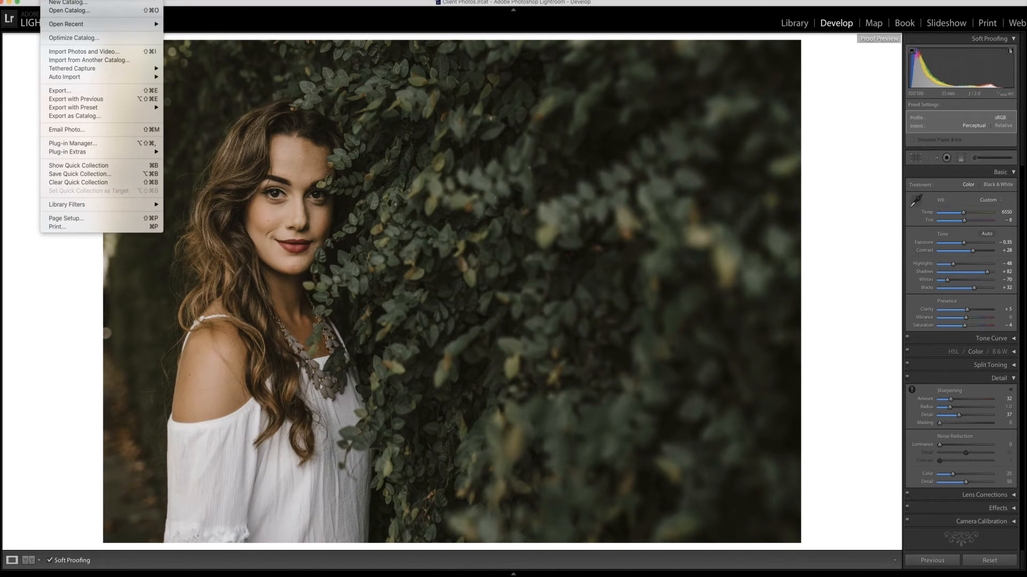
click(67, 93)
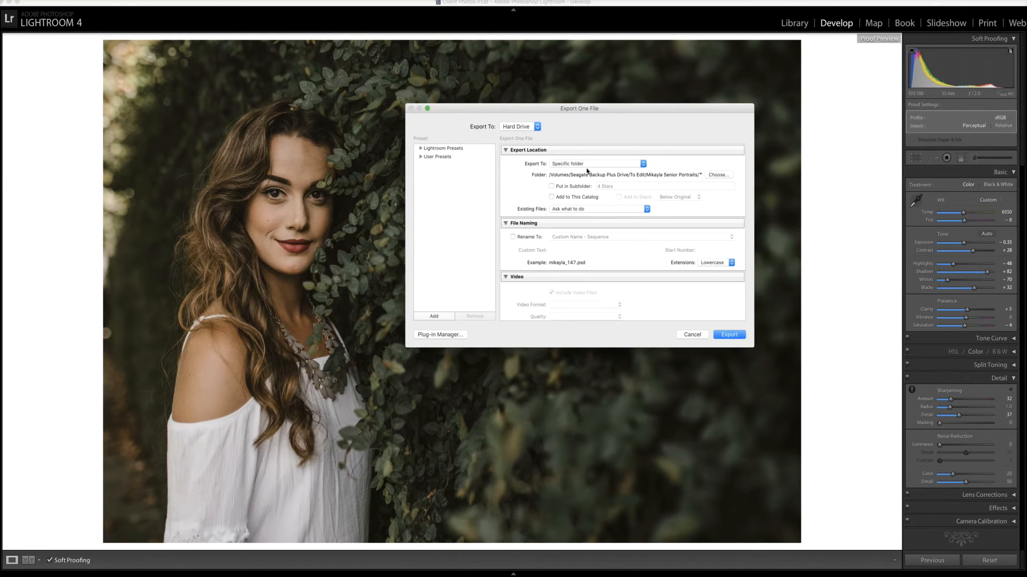
click(718, 176)
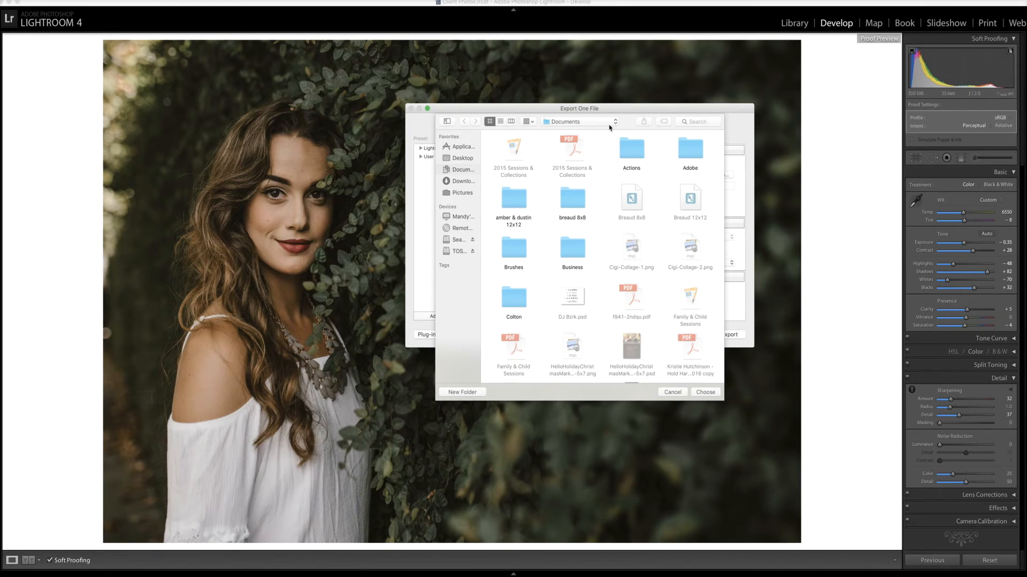
click(609, 125)
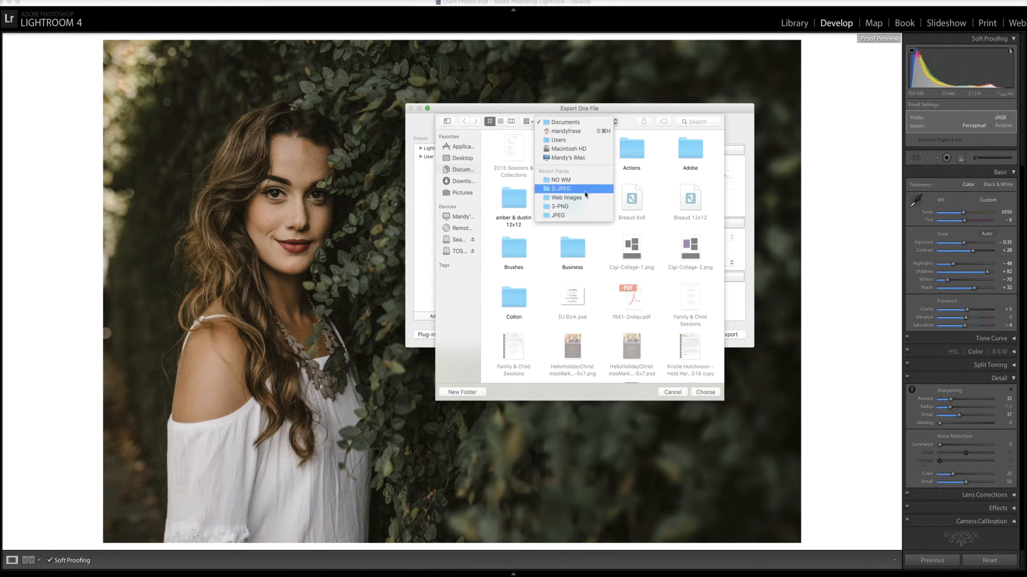
click(460, 241)
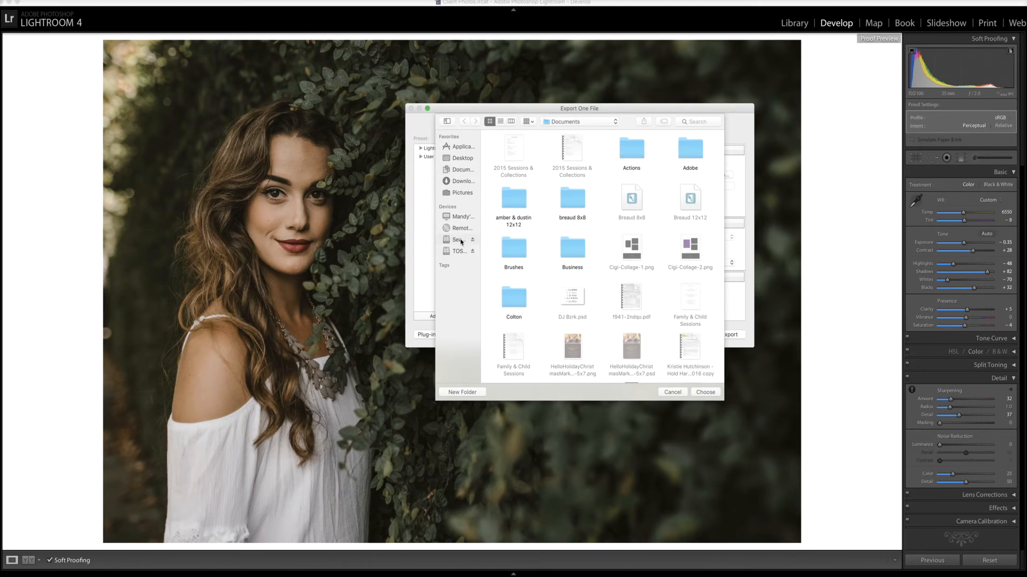
click(461, 241)
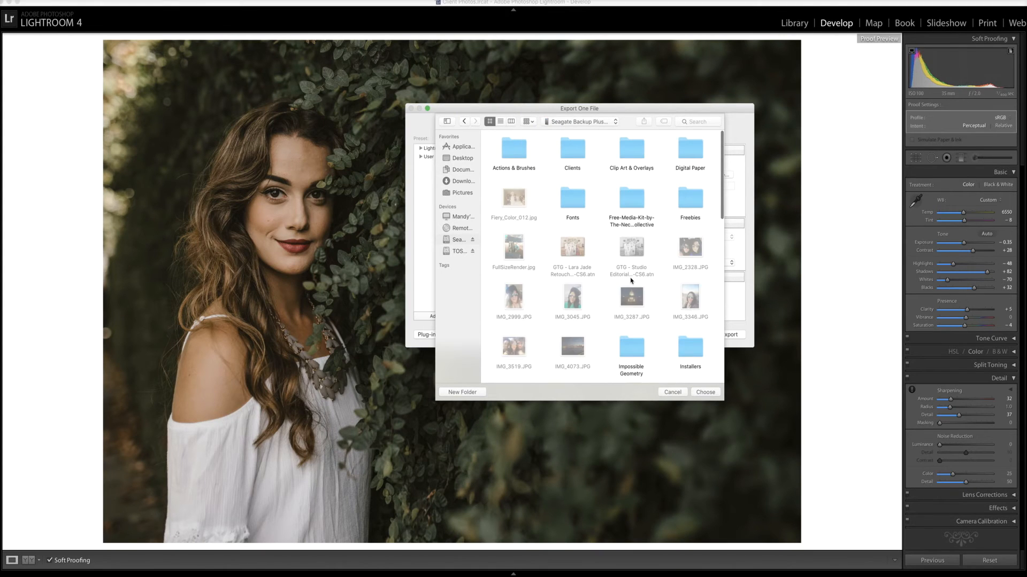
scroll(635, 289, down, 10)
scroll(631, 281, up, 1)
double_click(573, 299)
scroll(642, 307, down, 2)
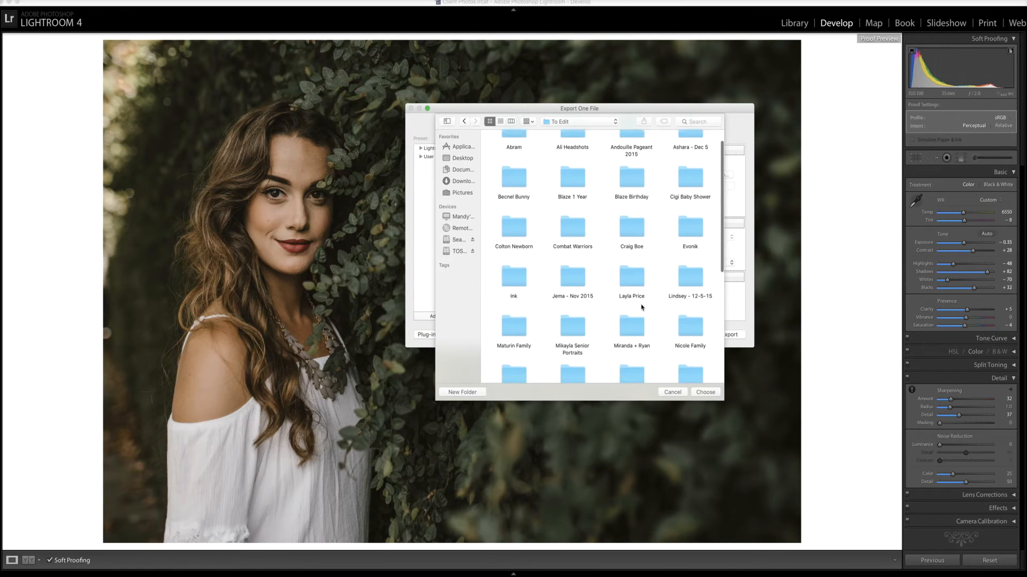
double_click(569, 289)
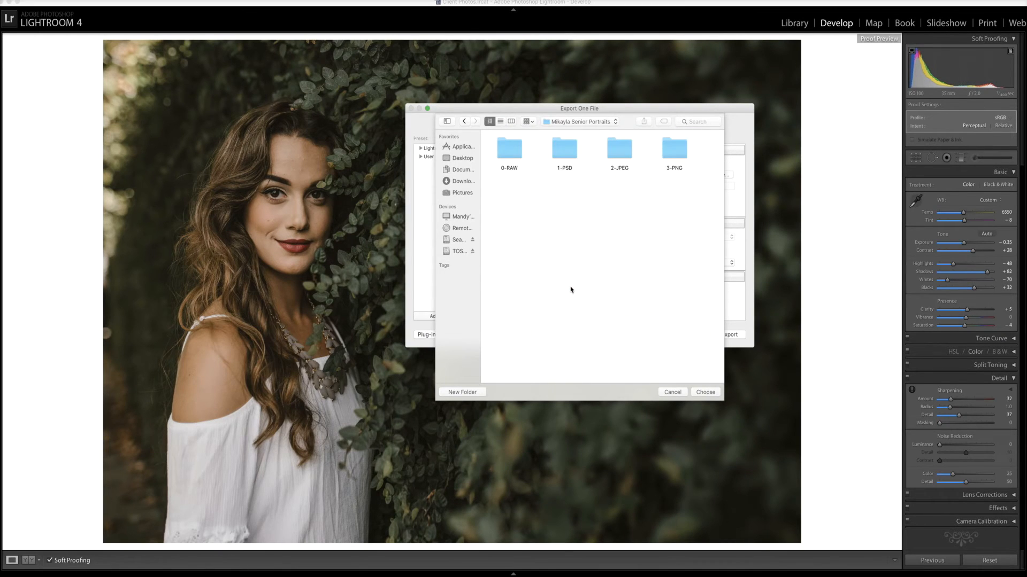
click(712, 394)
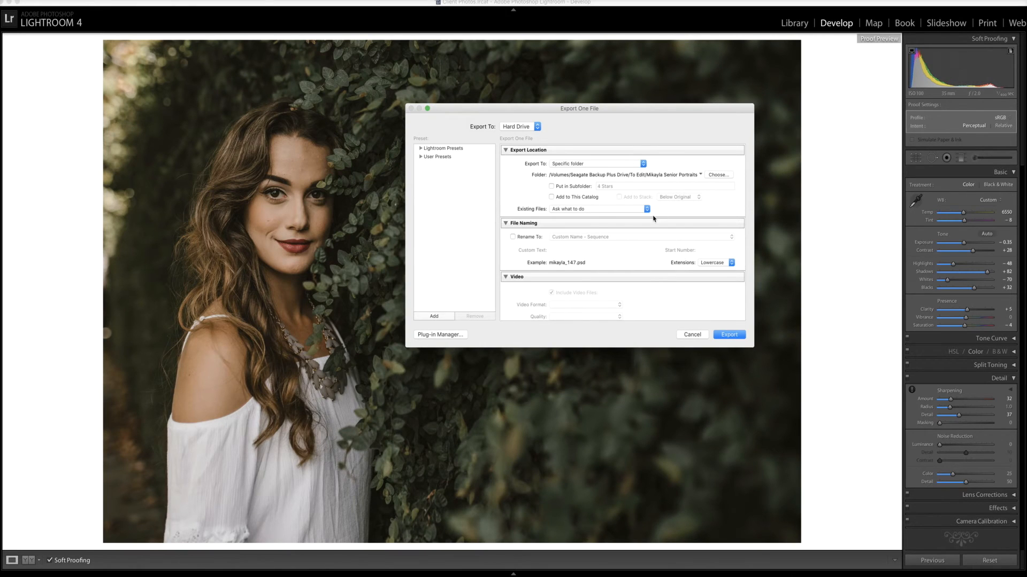
Set the export file's image format to JPEG
scroll(653, 218, down, 5)
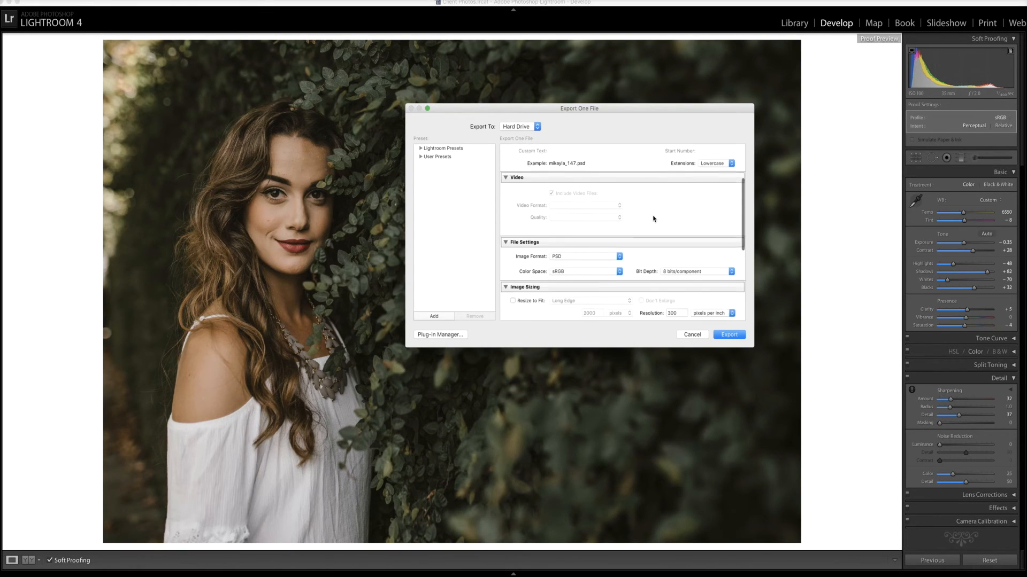
click(585, 238)
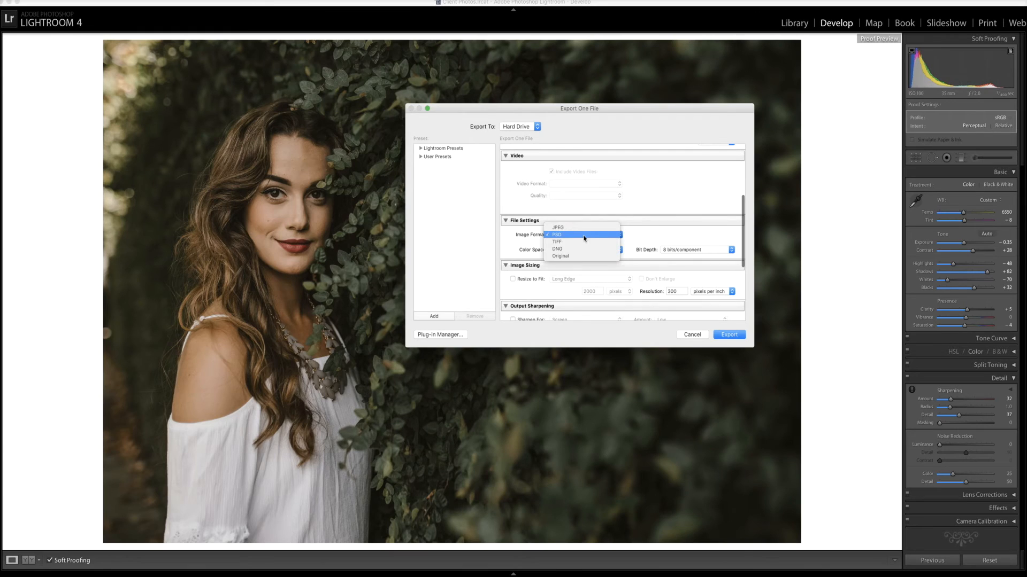
click(582, 227)
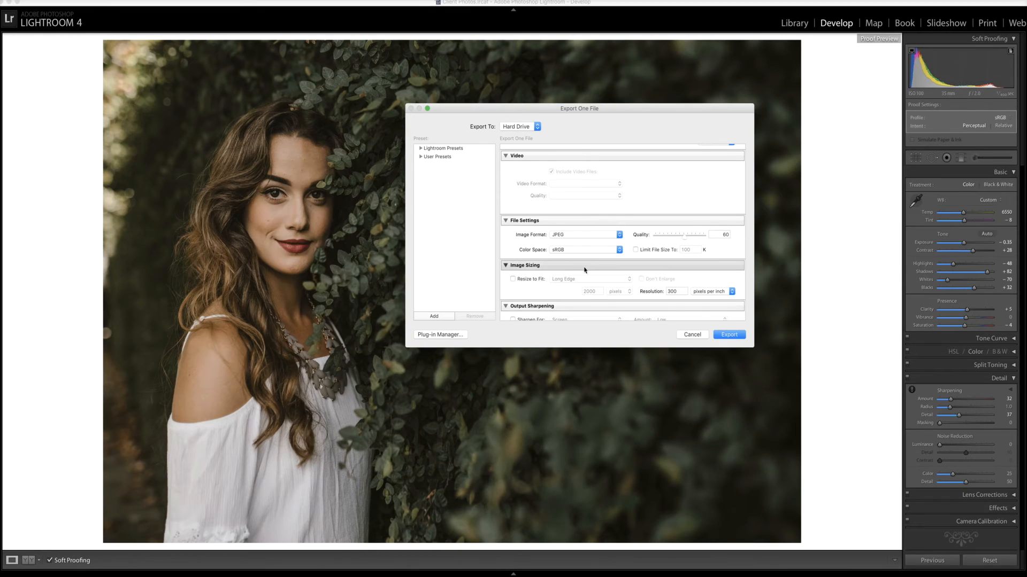
scroll(588, 270, down, 3)
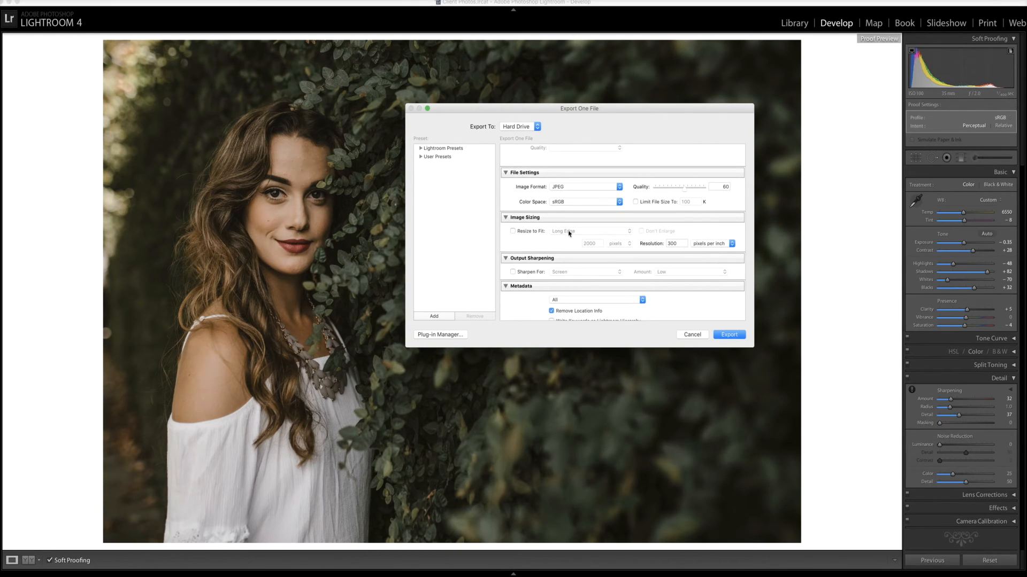
Review the file and image sizing settings and export the photo to the chosen folder
scroll(514, 234, down, 1)
scroll(588, 240, up, 1)
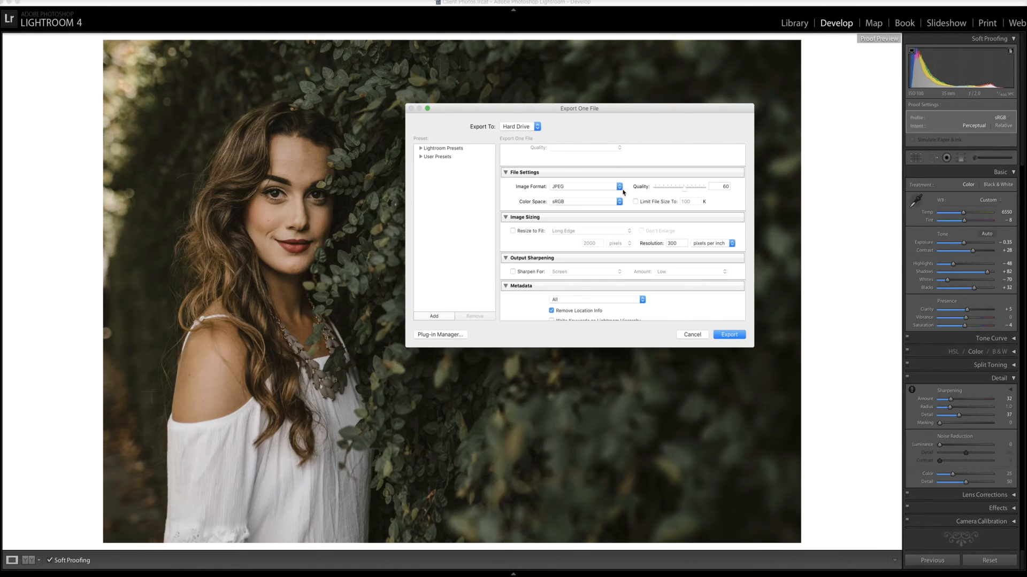
click(727, 336)
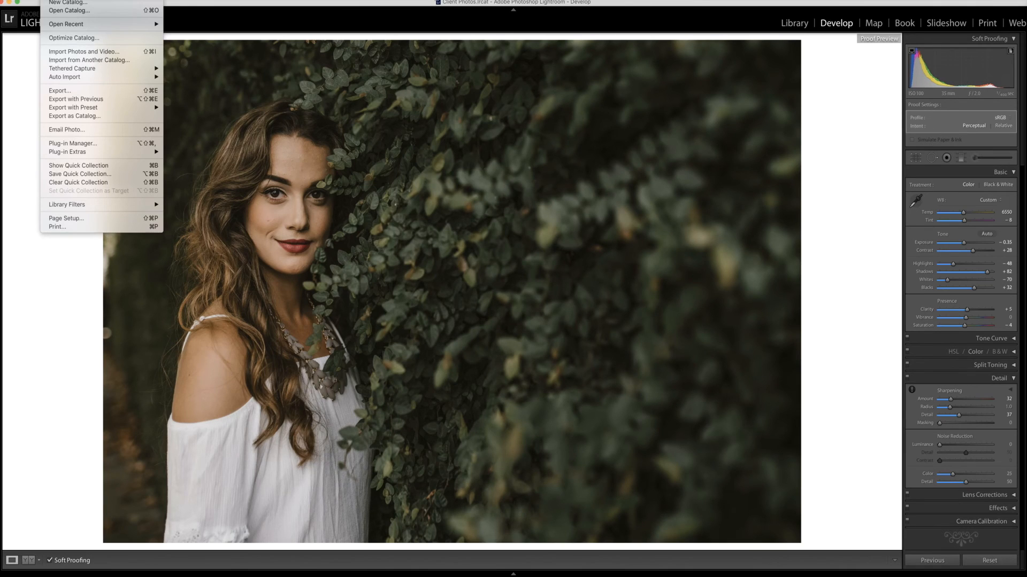
Start another export of the photo and keep JPEG as the image format
click(351, 112)
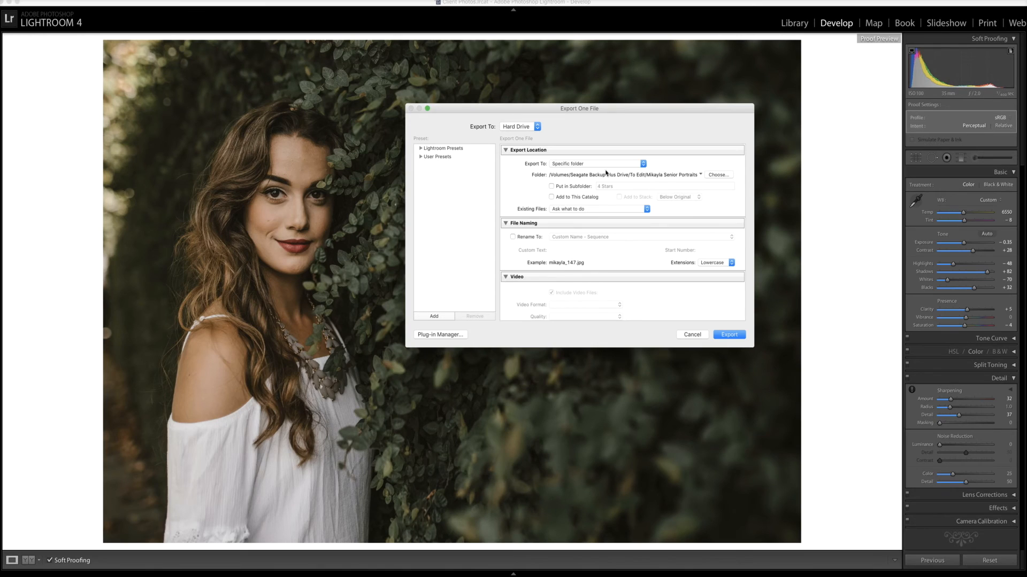
scroll(565, 302, down, 4)
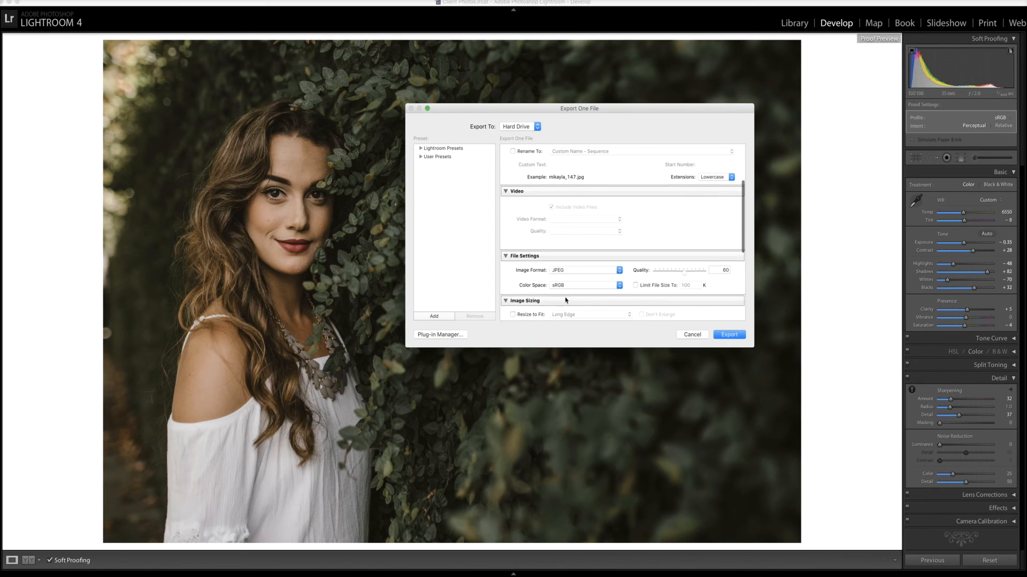
click(580, 270)
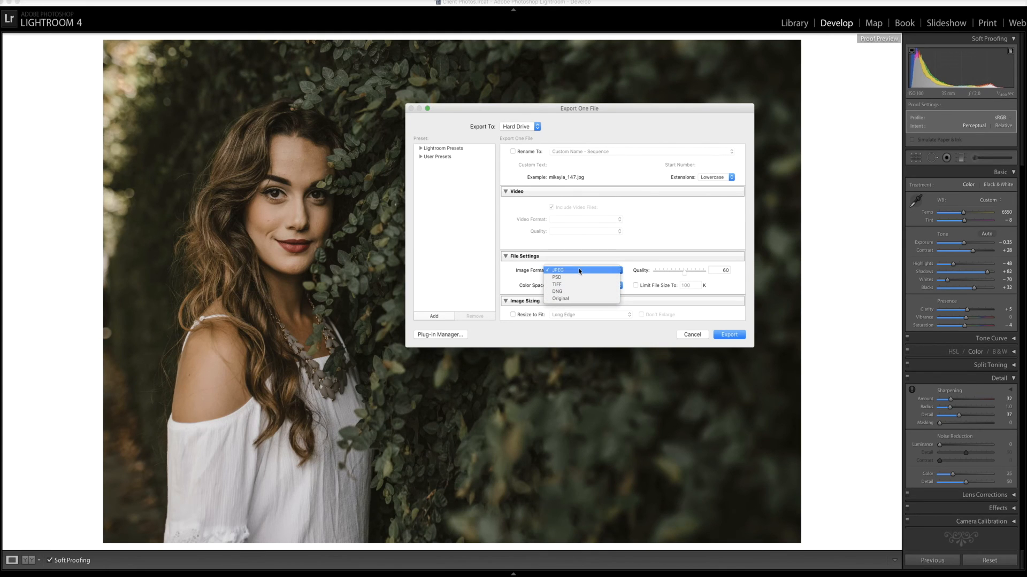
click(655, 237)
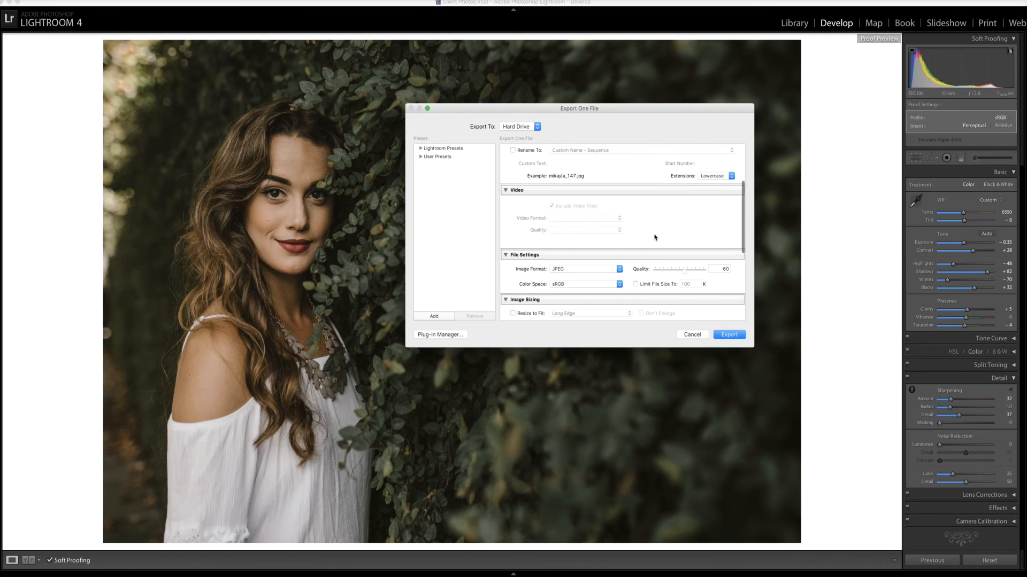
Resize the export's long edge to 2048 pixels, set the resolution to 72 pixels per inch, and cancel the export
scroll(570, 285, down, 3)
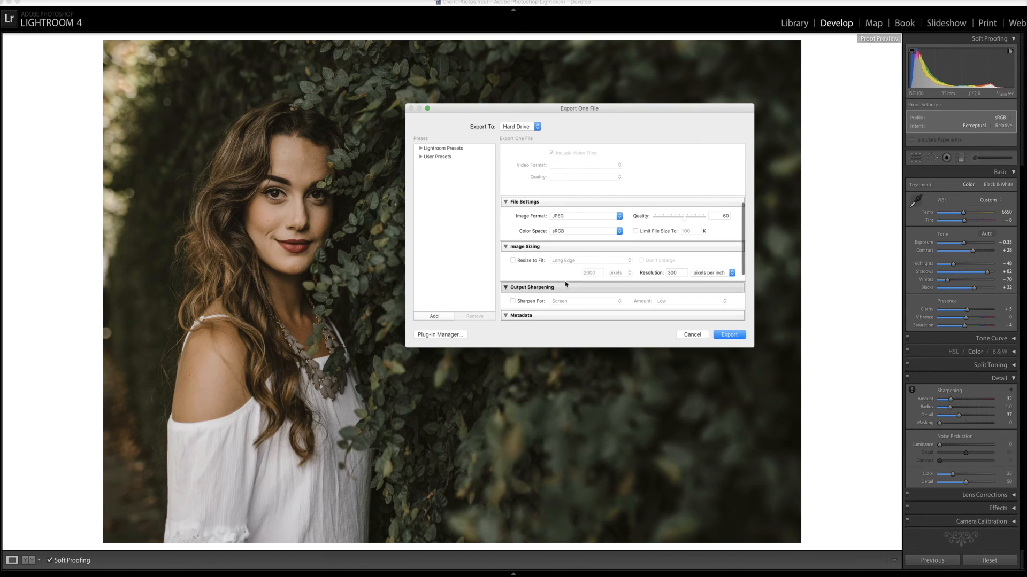
click(512, 260)
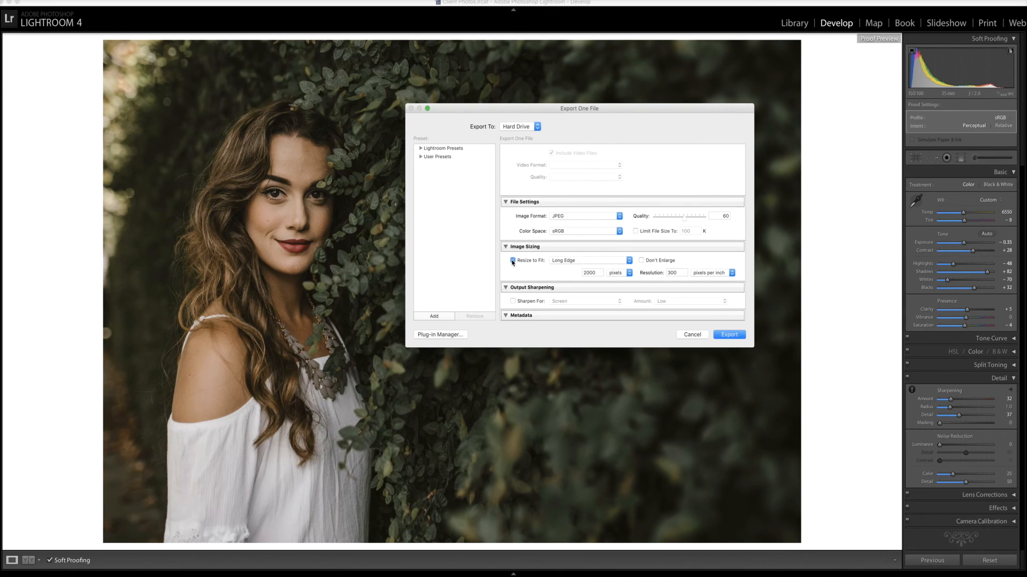
double_click(594, 273)
text(2048)
scroll(679, 272, down, 1)
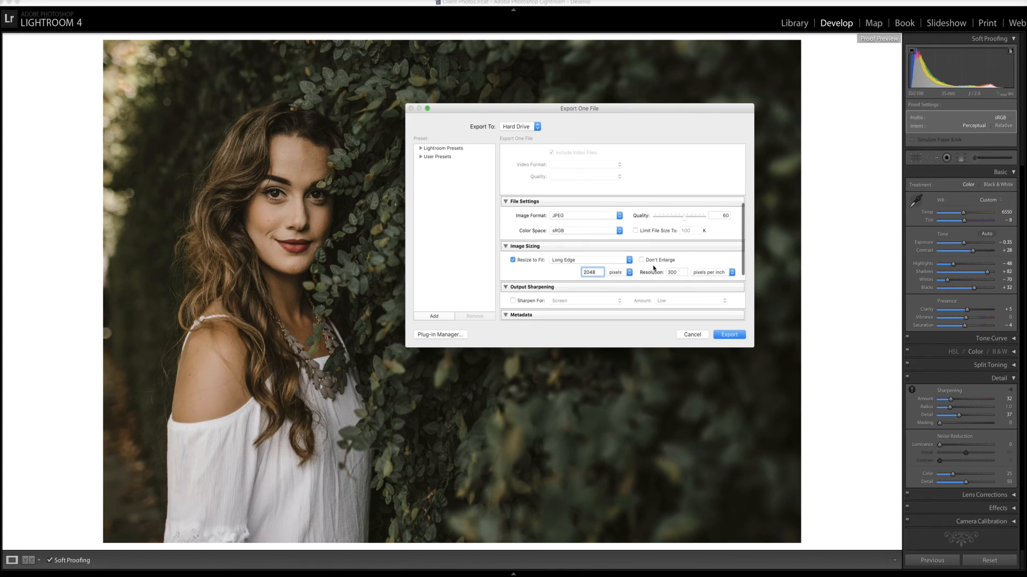
double_click(679, 272)
text(72)
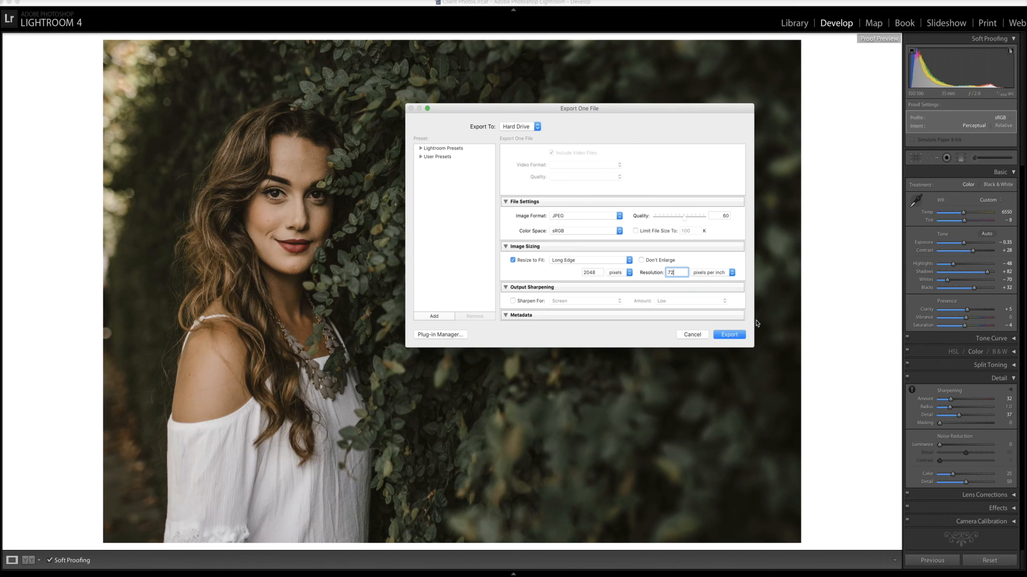
click(692, 335)
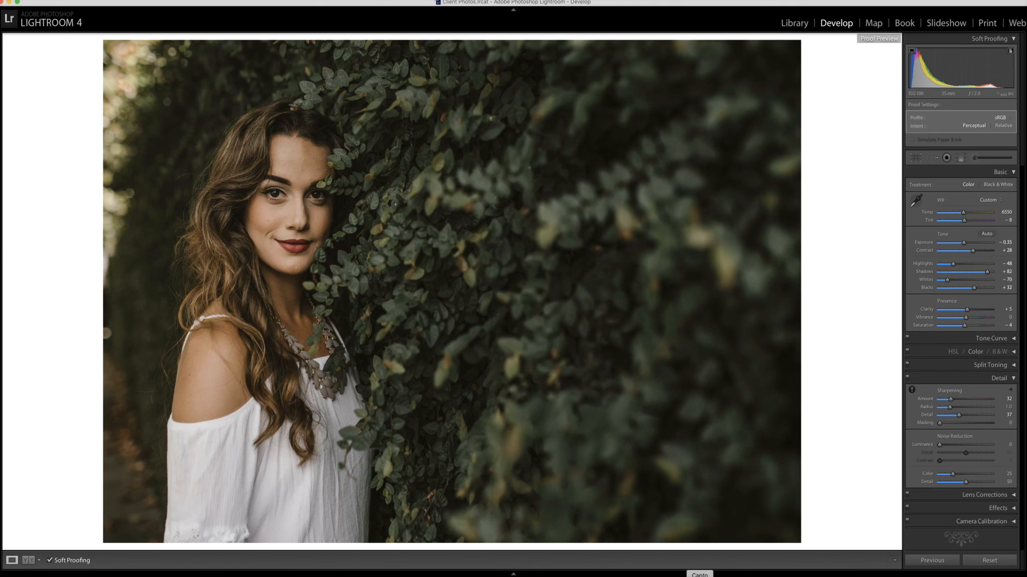
click(700, 576)
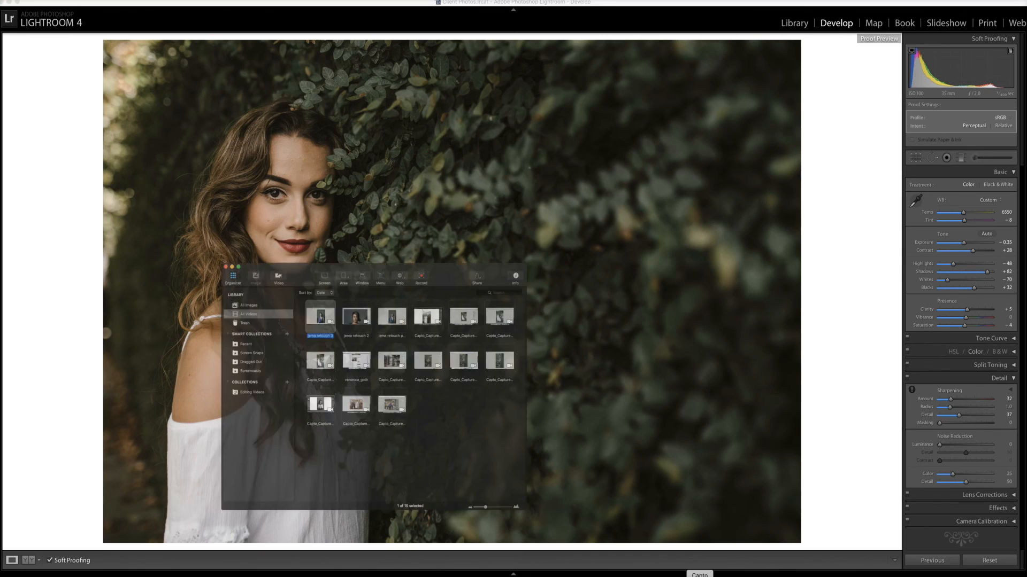